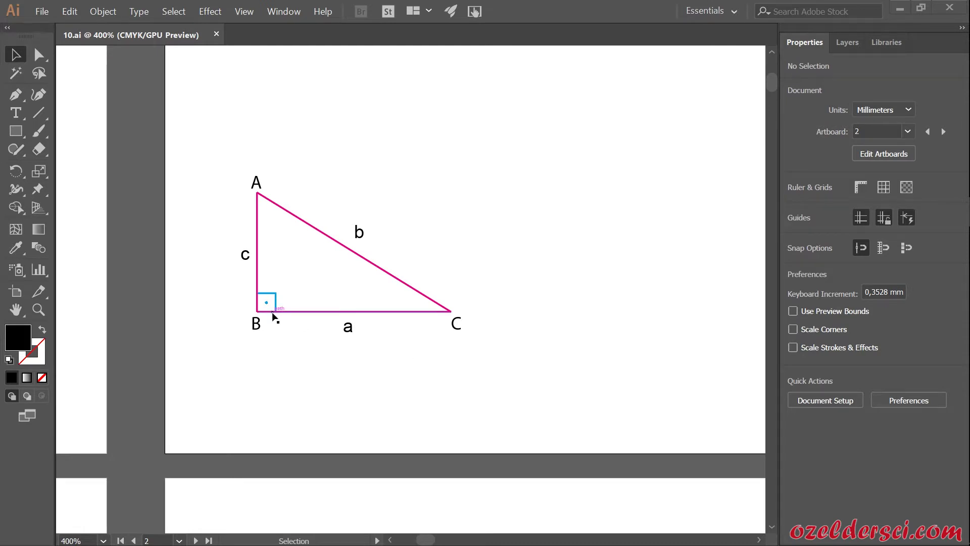
Step: Copy the whole labelled triangle ABC and paste it onto the blank third artboard
{"action": "scroll", "coordinate": [273, 316], "scroll_direction": "down", "scroll_amount": 1}
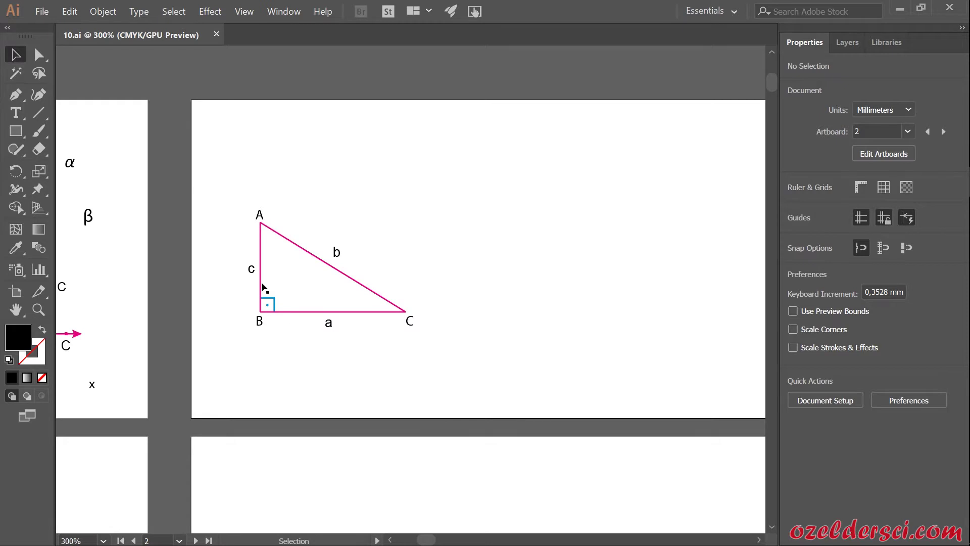
{"action": "left_click_drag", "start_coordinate": [201, 168], "coordinate": [448, 349]}
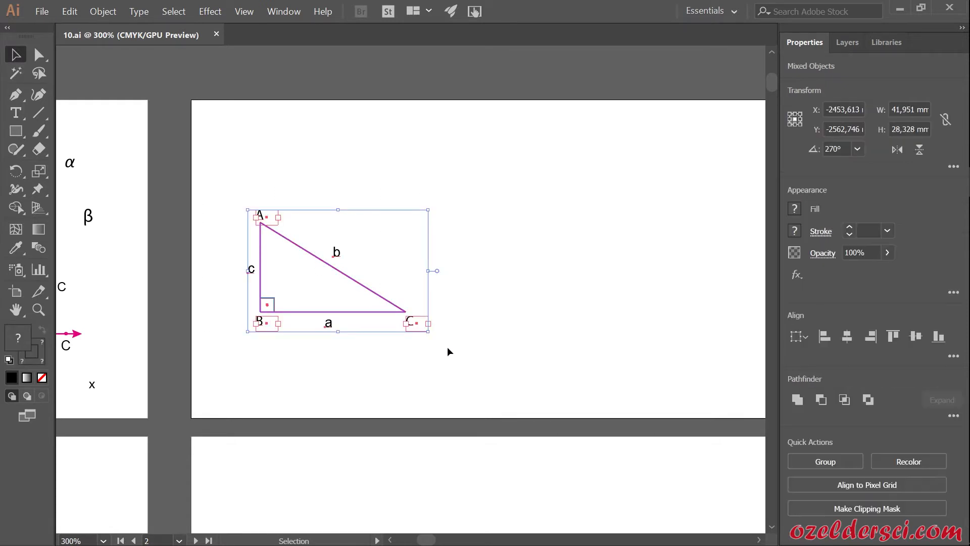
{"action": "scroll", "coordinate": [365, 325], "scroll_direction": "down", "scroll_amount": 1}
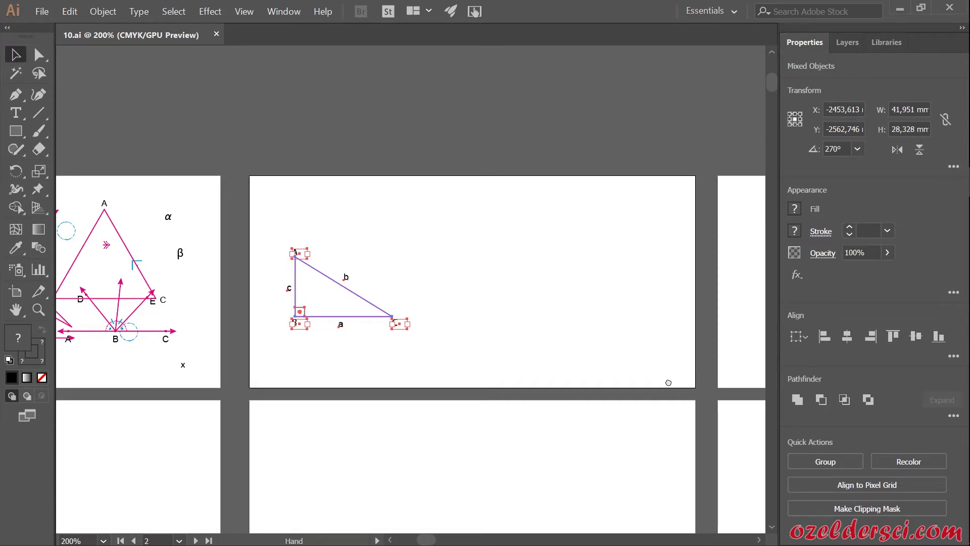
{"action": "left_click_drag", "start_coordinate": [678, 379], "coordinate": [662, 396]}
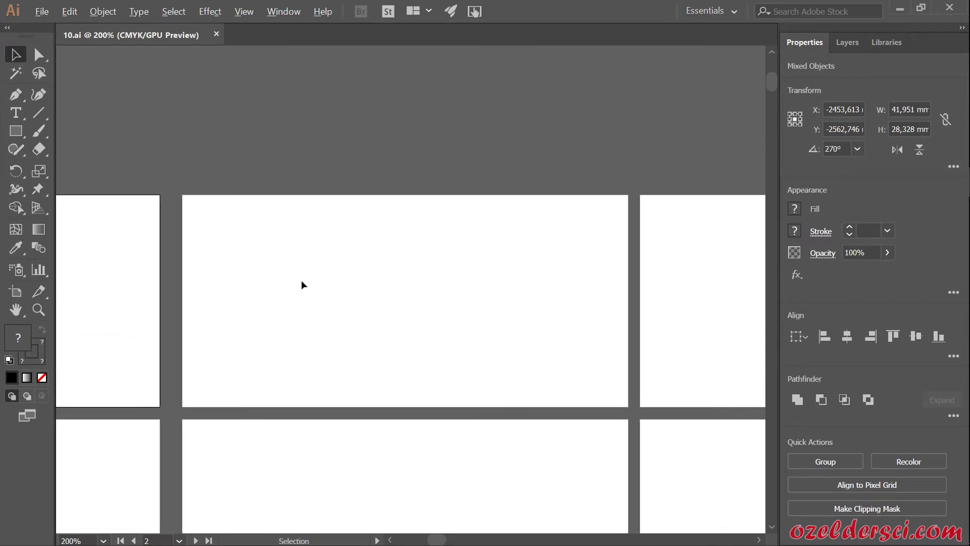
{"action": "scroll", "coordinate": [301, 280], "scroll_direction": "up", "scroll_amount": 1}
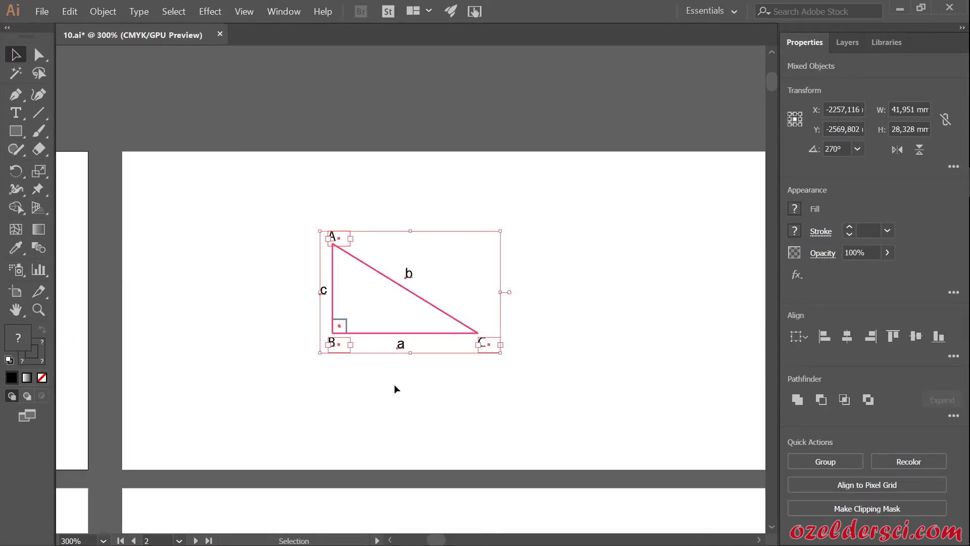
{"action": "left_click", "coordinate": [410, 399]}
Step: Drag labels A, c, B, a, C and b off to the left, then select the bare triangle
{"action": "scroll", "coordinate": [393, 323], "scroll_direction": "up", "scroll_amount": 1}
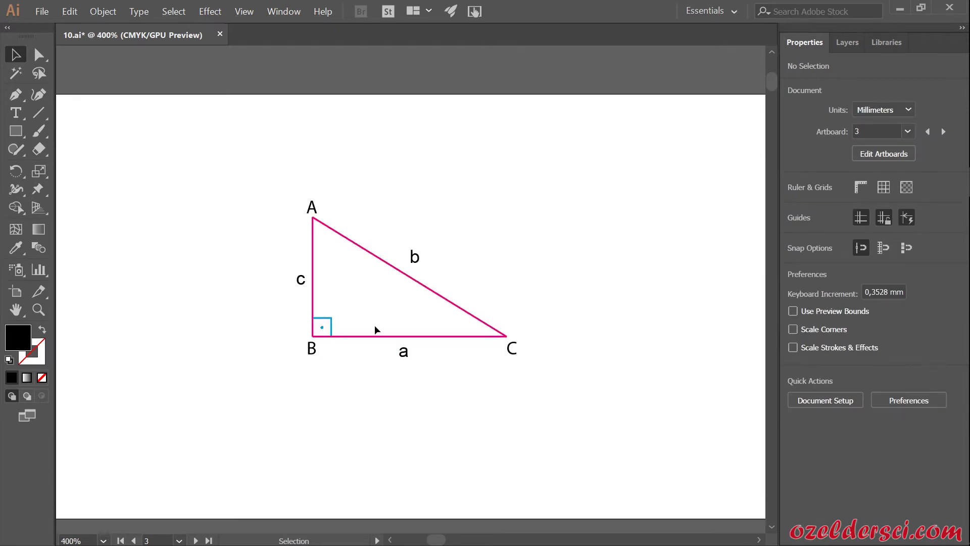
{"action": "left_click_drag", "start_coordinate": [312, 207], "coordinate": [212, 176]}
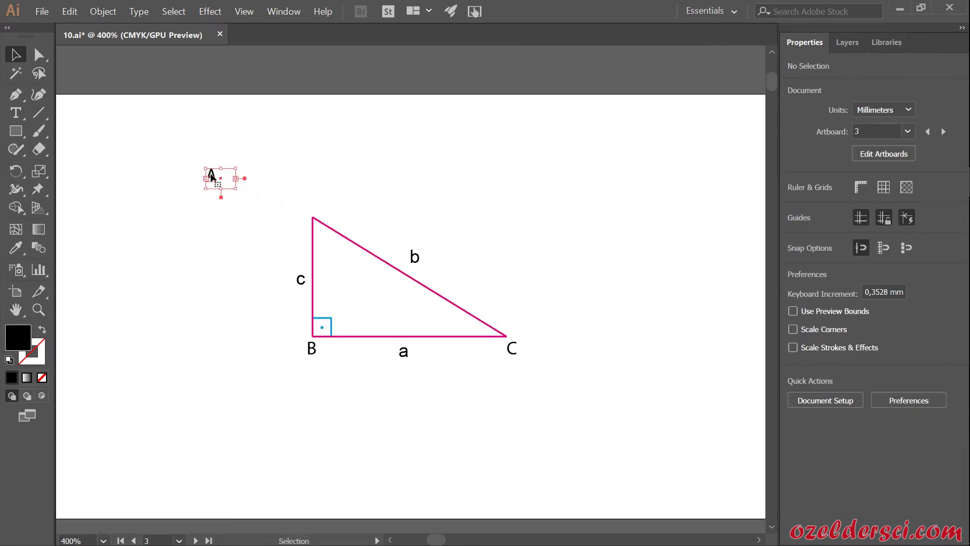
{"action": "left_click", "coordinate": [241, 285]}
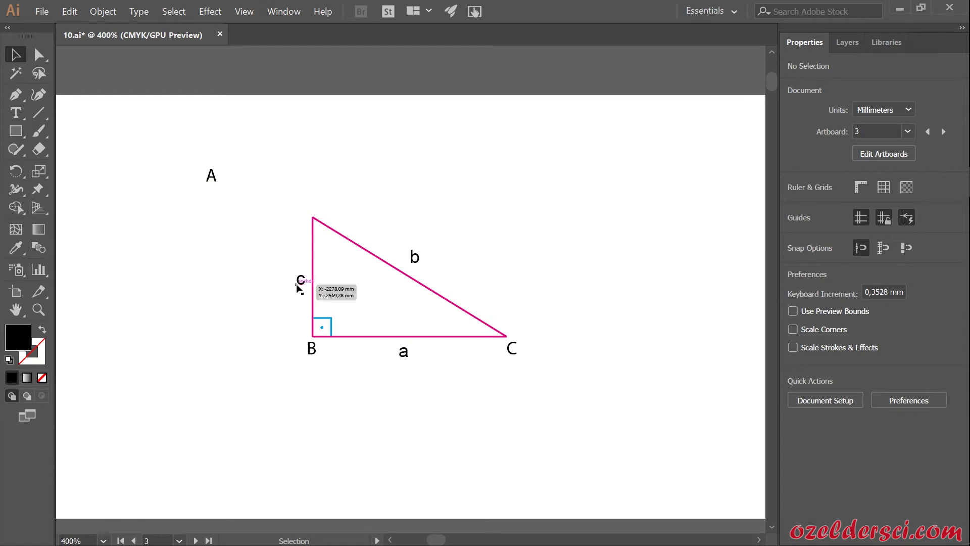
{"action": "left_click_drag", "start_coordinate": [299, 277], "coordinate": [171, 277]}
{"action": "left_click_drag", "start_coordinate": [317, 355], "coordinate": [221, 360]}
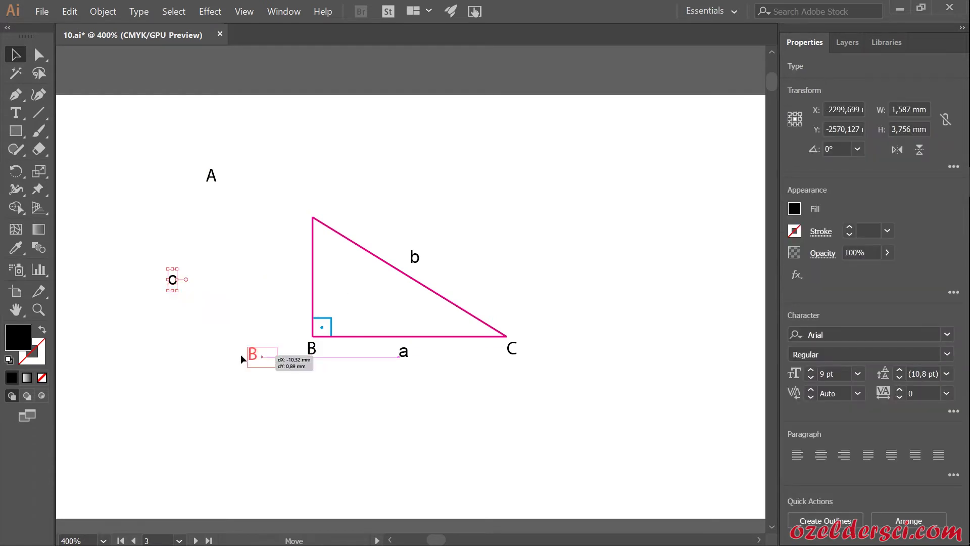
{"action": "left_click_drag", "start_coordinate": [411, 359], "coordinate": [252, 405]}
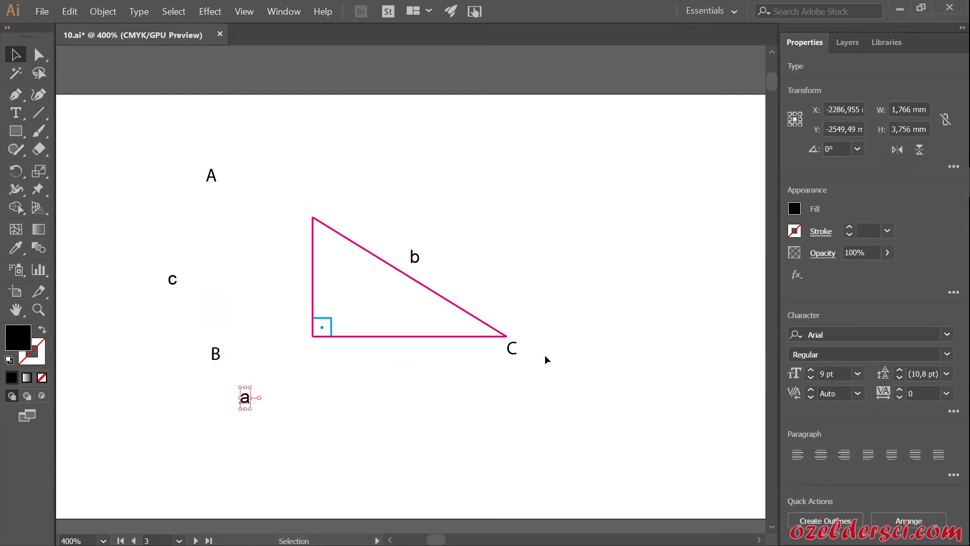
{"action": "mouse_move", "coordinate": [511, 350]}
{"action": "left_mouse_down"}
{"action": "mouse_move", "coordinate": [249, 400]}
{"action": "mouse_move", "coordinate": [126, 411]}
{"action": "left_mouse_up"}
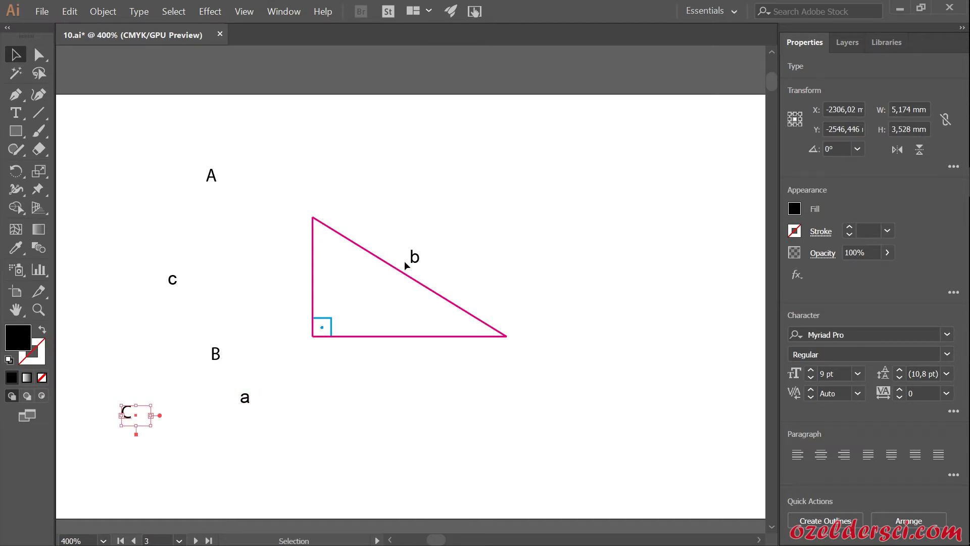
{"action": "left_click_drag", "start_coordinate": [412, 256], "coordinate": [124, 378]}
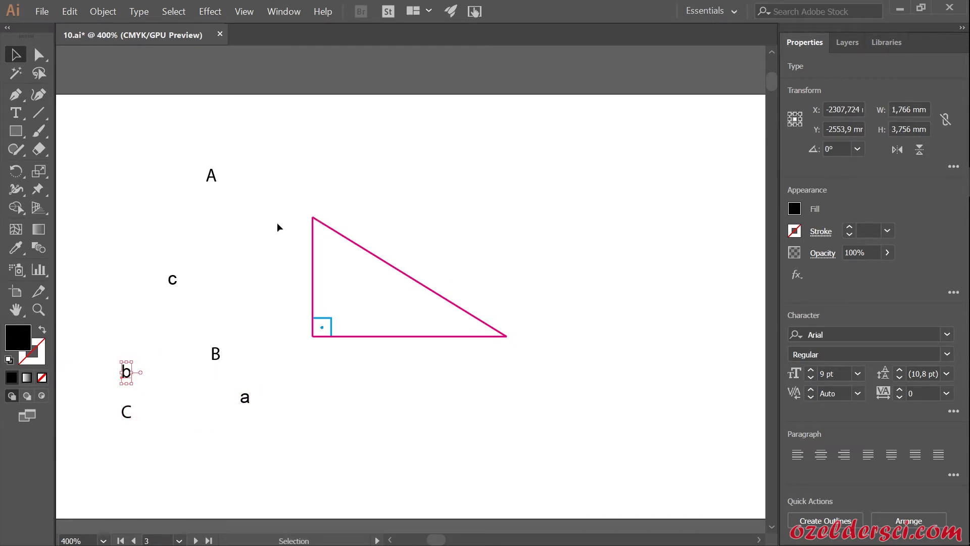
{"action": "left_click_drag", "start_coordinate": [310, 219], "coordinate": [550, 396]}
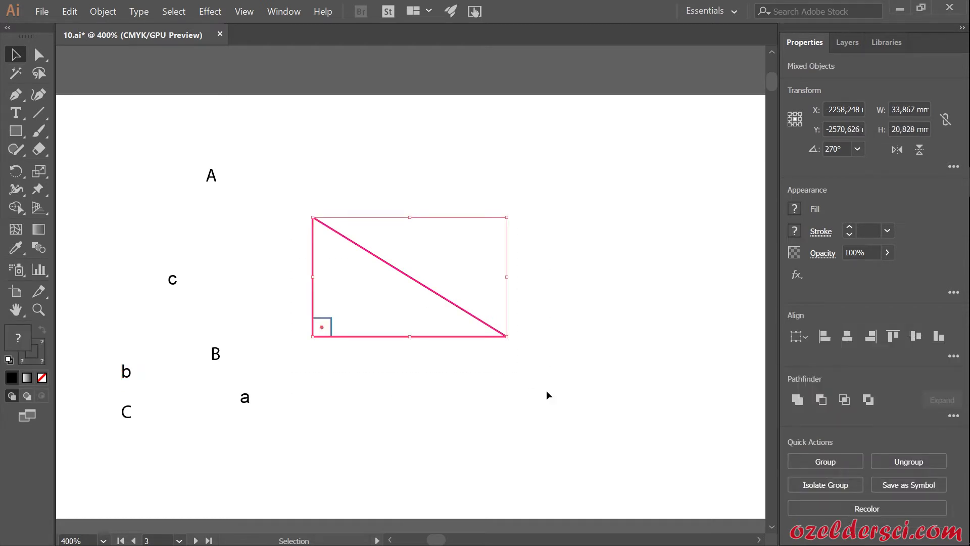
Step: Group the triangle with its right-angle marker and rotate it until the hypotenuse is horizontal
{"action": "key", "text": "ctrl+g"}
{"action": "left_click_drag", "start_coordinate": [512, 337], "coordinate": [277, 357]}
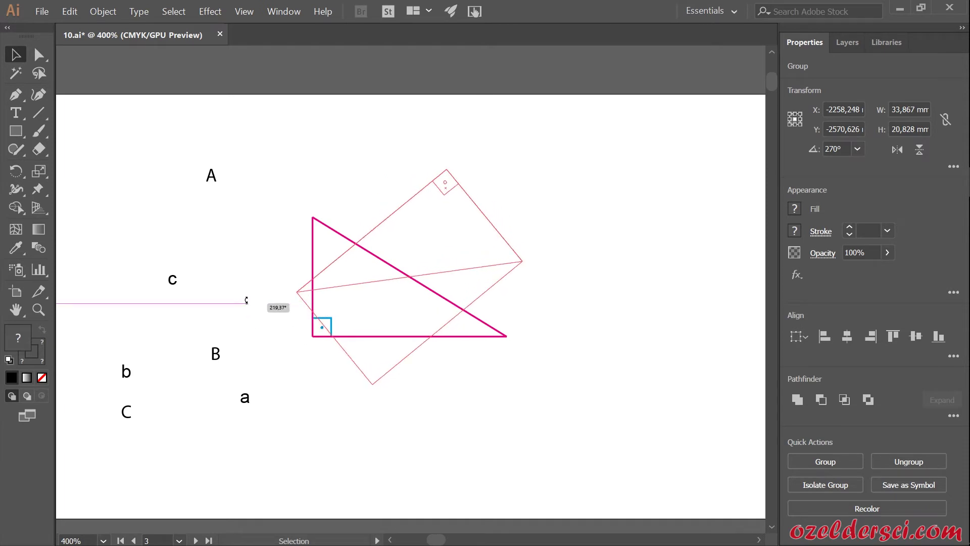
{"action": "left_click_drag", "start_coordinate": [278, 357], "coordinate": [244, 276]}
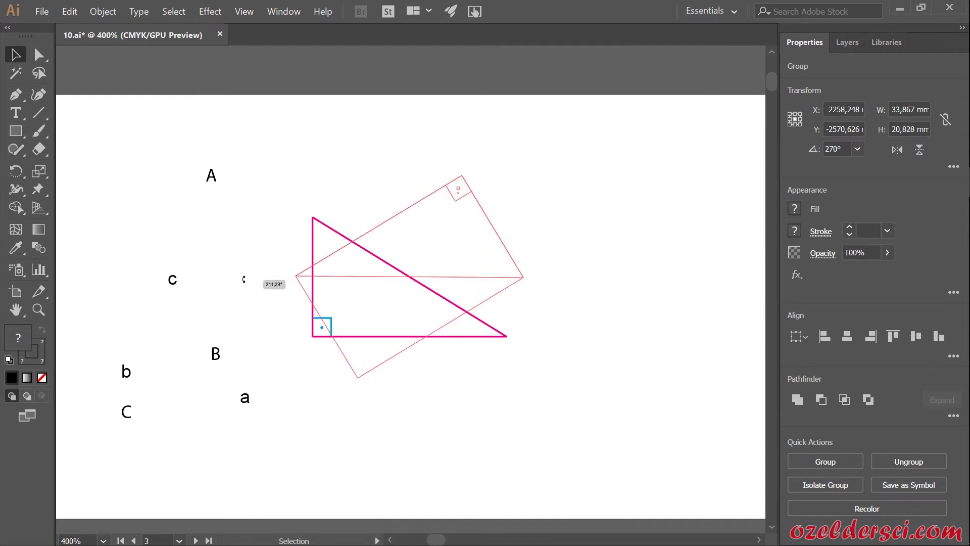
{"action": "left_click_drag", "start_coordinate": [245, 277], "coordinate": [245, 278]}
{"action": "left_click", "coordinate": [480, 402]}
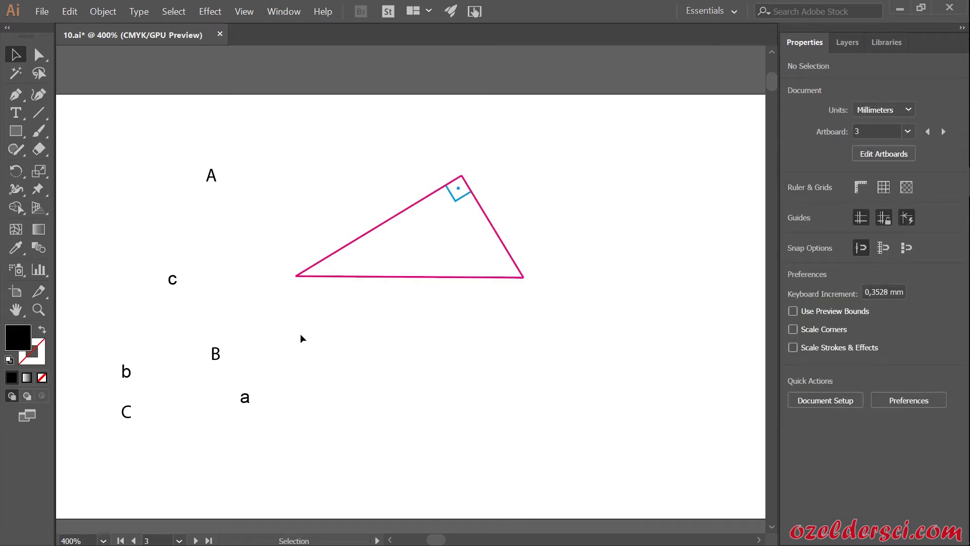
{"action": "scroll", "coordinate": [419, 249], "scroll_direction": "up", "scroll_amount": 1}
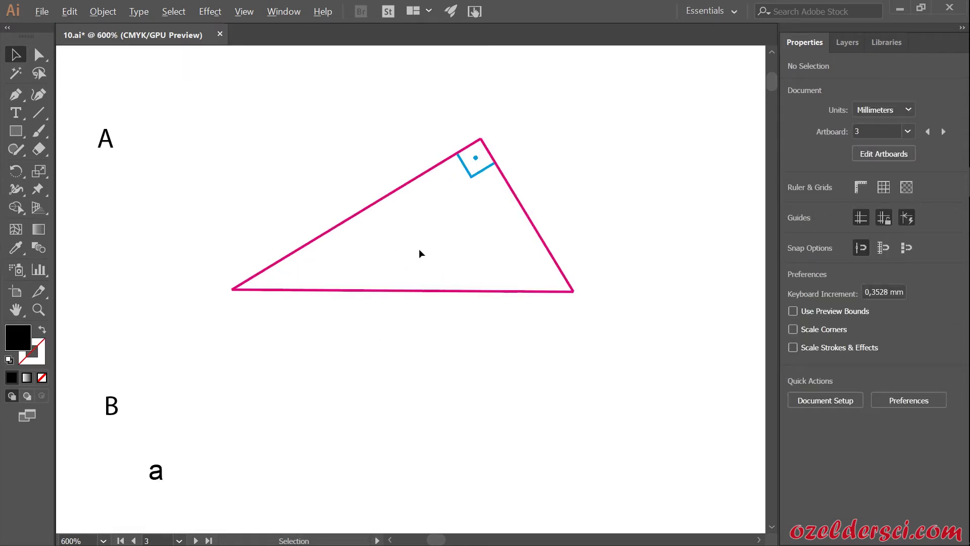
{"action": "scroll", "coordinate": [419, 248], "scroll_direction": "up", "scroll_amount": 1}
{"action": "scroll", "coordinate": [424, 316], "scroll_direction": "down", "scroll_amount": 1}
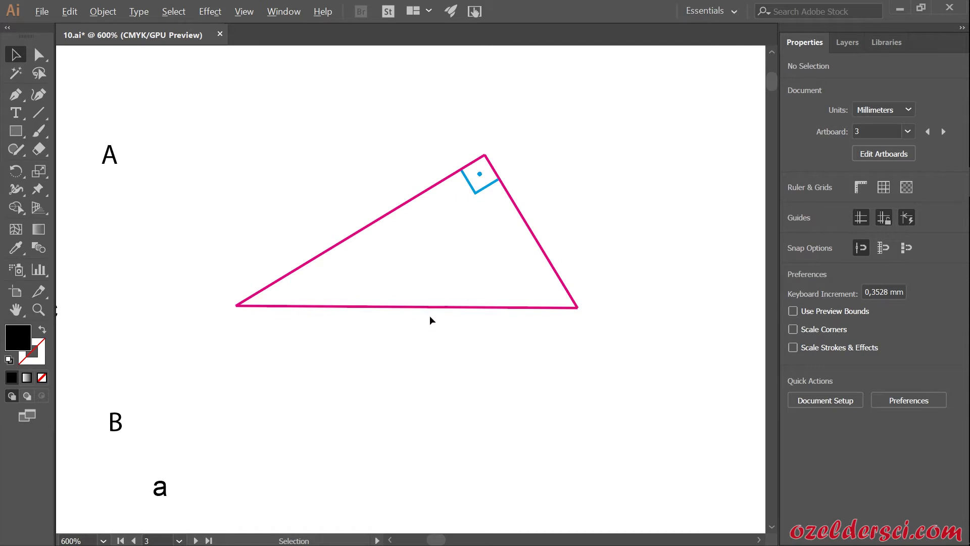
{"action": "scroll", "coordinate": [430, 315], "scroll_direction": "down", "scroll_amount": 1}
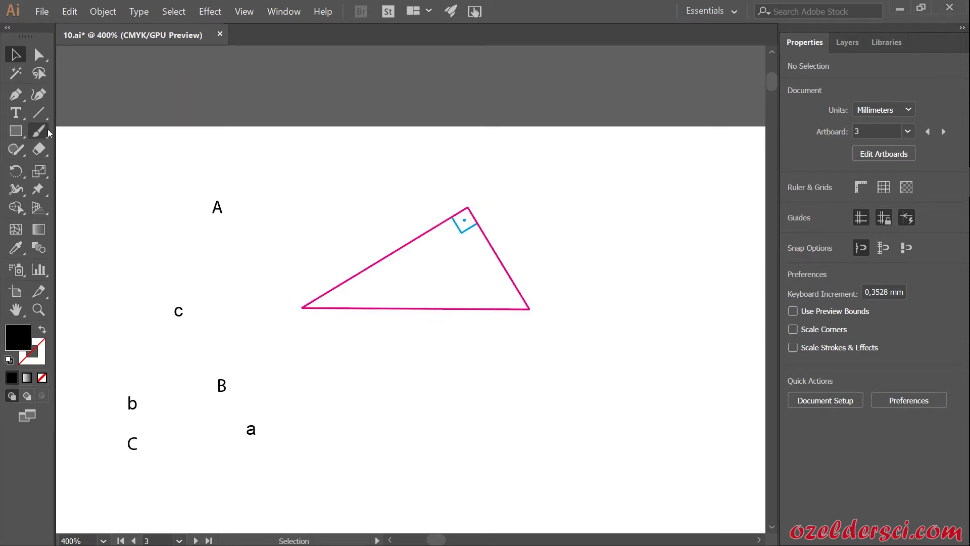
Step: Draw a horizontal line below the triangle with a black 1 pt stroke
{"action": "left_click", "coordinate": [39, 112]}
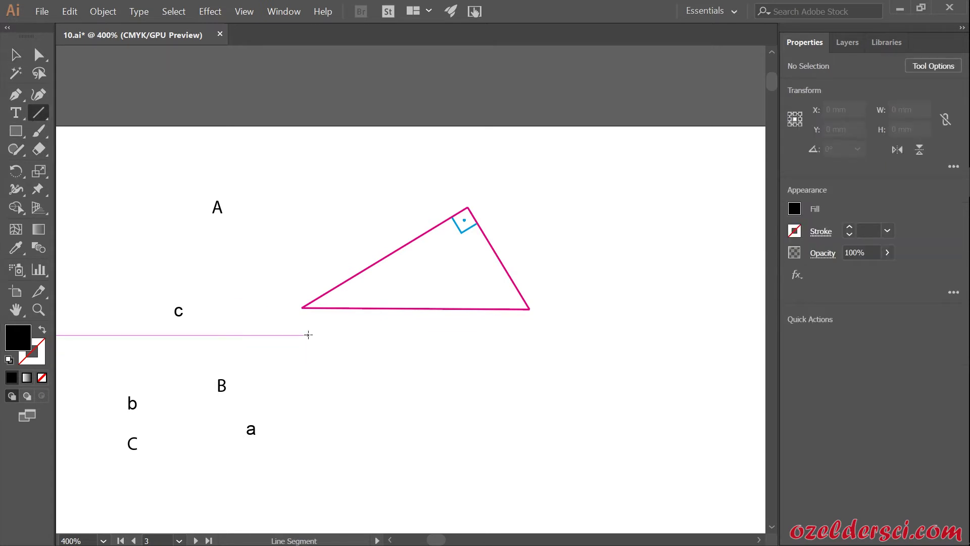
{"action": "left_click_drag", "start_coordinate": [308, 334], "coordinate": [537, 342]}
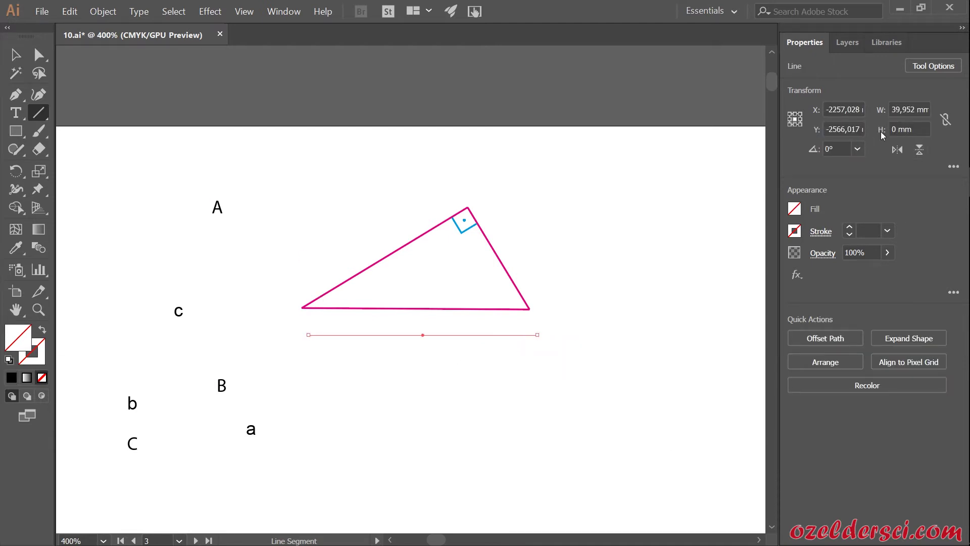
{"action": "left_click", "coordinate": [888, 231]}
{"action": "left_click", "coordinate": [898, 283]}
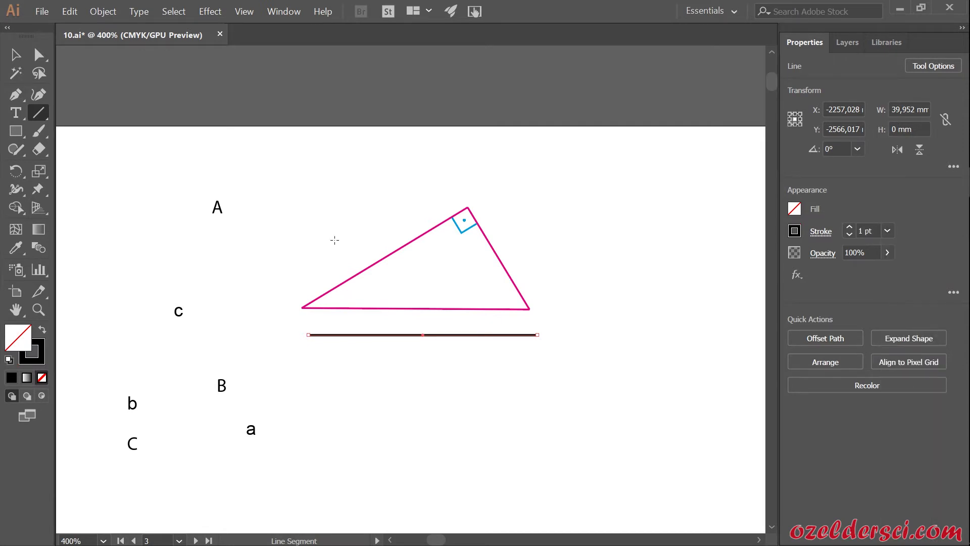
Step: Move the black line up to sit beneath the triangle's hypotenuse
{"action": "left_click", "coordinate": [13, 53]}
{"action": "left_click", "coordinate": [484, 384]}
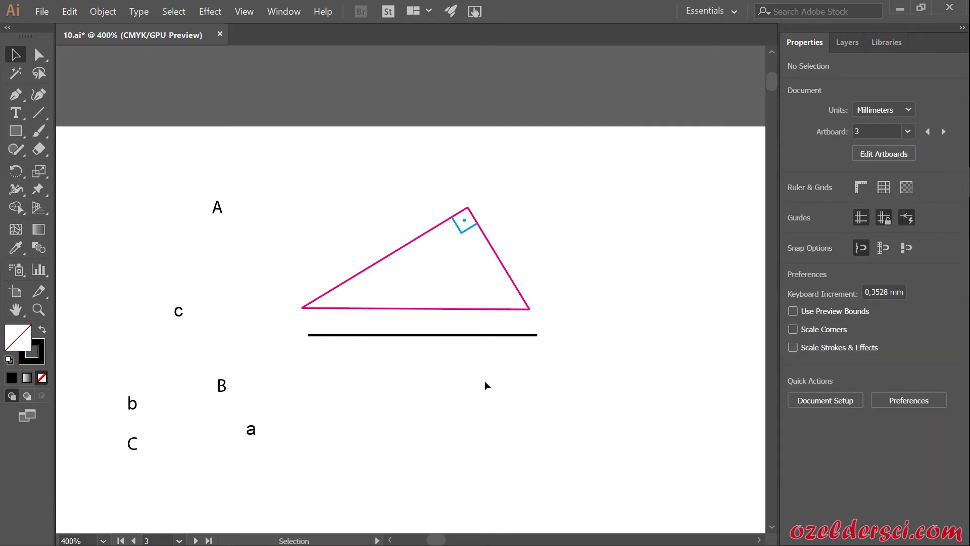
{"action": "scroll", "coordinate": [476, 320], "scroll_direction": "up", "scroll_amount": 2}
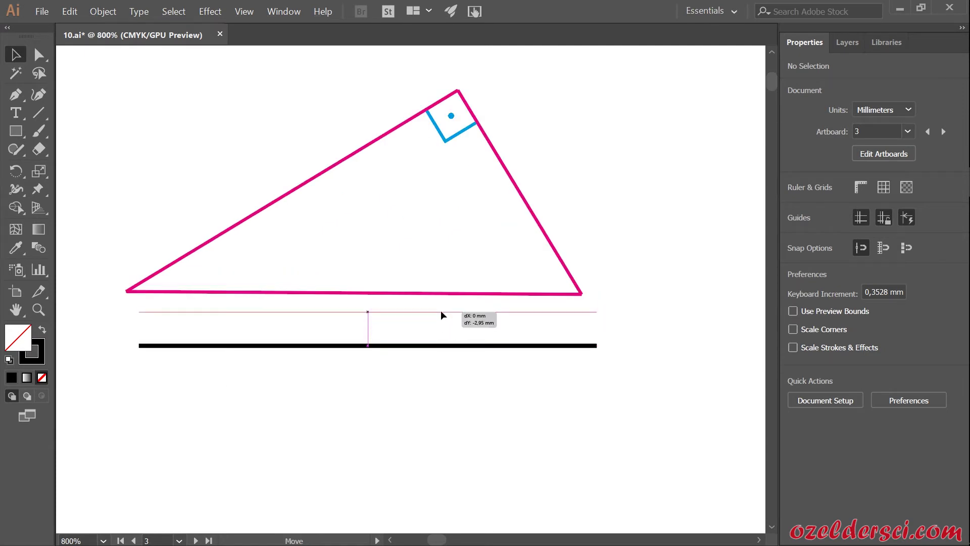
{"action": "left_click_drag", "start_coordinate": [441, 348], "coordinate": [441, 310]}
{"action": "scroll", "coordinate": [437, 298], "scroll_direction": "up", "scroll_amount": 1}
{"action": "scroll", "coordinate": [435, 294], "scroll_direction": "down", "scroll_amount": 1}
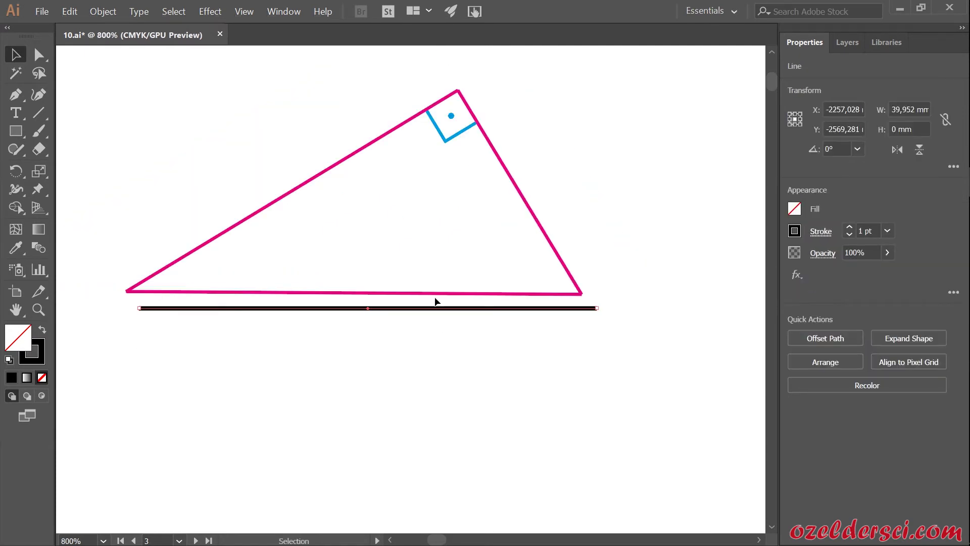
Step: Set the black line under the triangle's base, then lower it about 2.7 mm for clearance
{"action": "scroll", "coordinate": [392, 282], "scroll_direction": "up", "scroll_amount": 1}
{"action": "scroll", "coordinate": [392, 282], "scroll_direction": "down", "scroll_amount": 1}
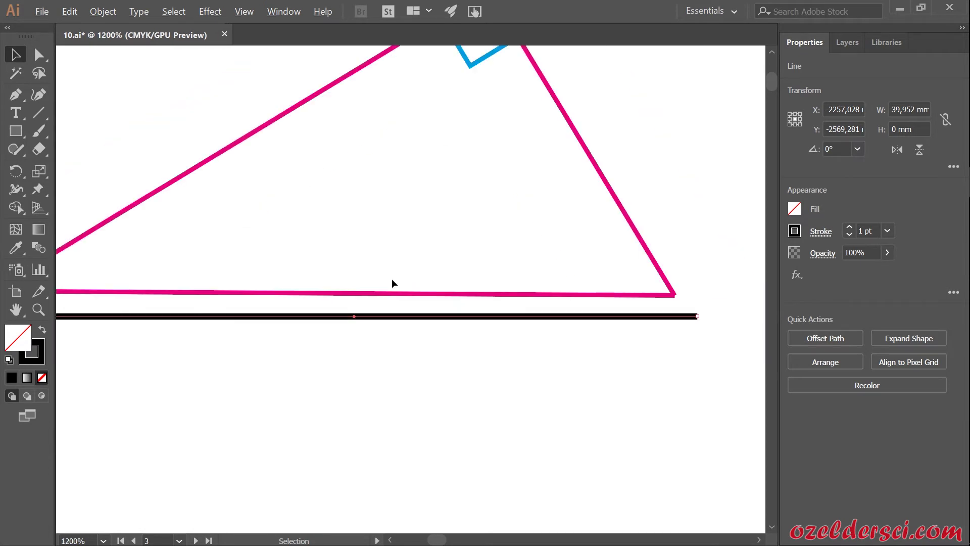
{"action": "scroll", "coordinate": [488, 305], "scroll_direction": "up", "scroll_amount": 3}
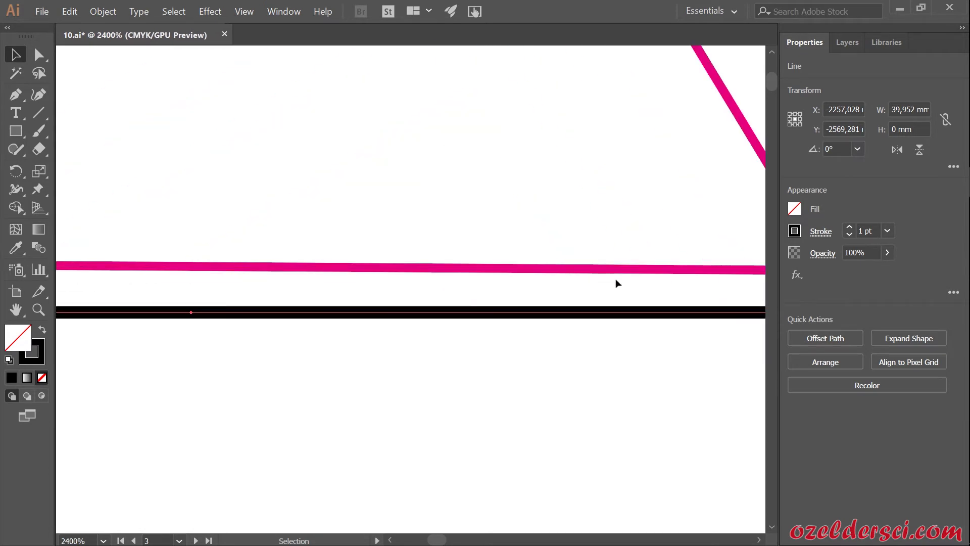
{"action": "scroll", "coordinate": [485, 288], "scroll_direction": "down", "scroll_amount": 1}
{"action": "scroll", "coordinate": [474, 287], "scroll_direction": "down", "scroll_amount": 1}
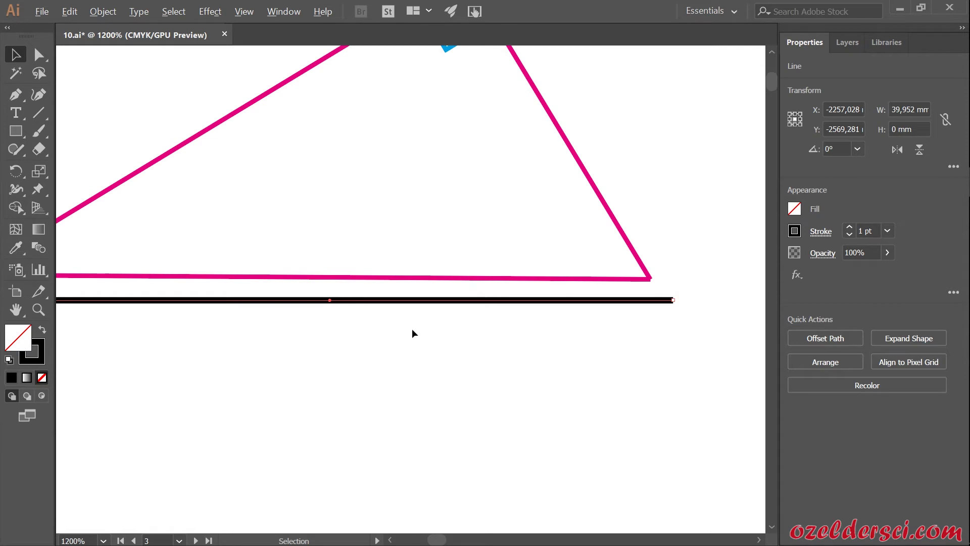
{"action": "scroll", "coordinate": [453, 419], "scroll_direction": "down", "scroll_amount": 1}
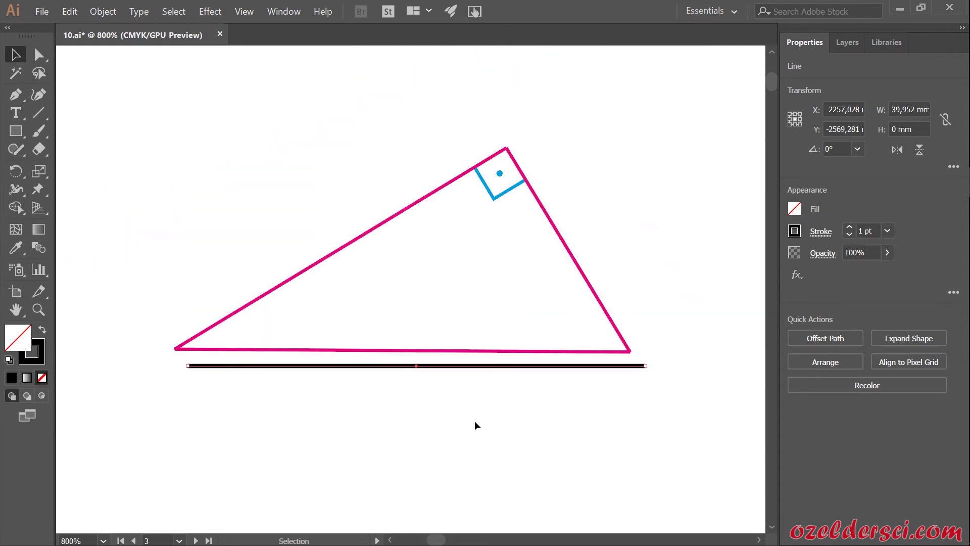
{"action": "scroll", "coordinate": [449, 389], "scroll_direction": "up", "scroll_amount": 1}
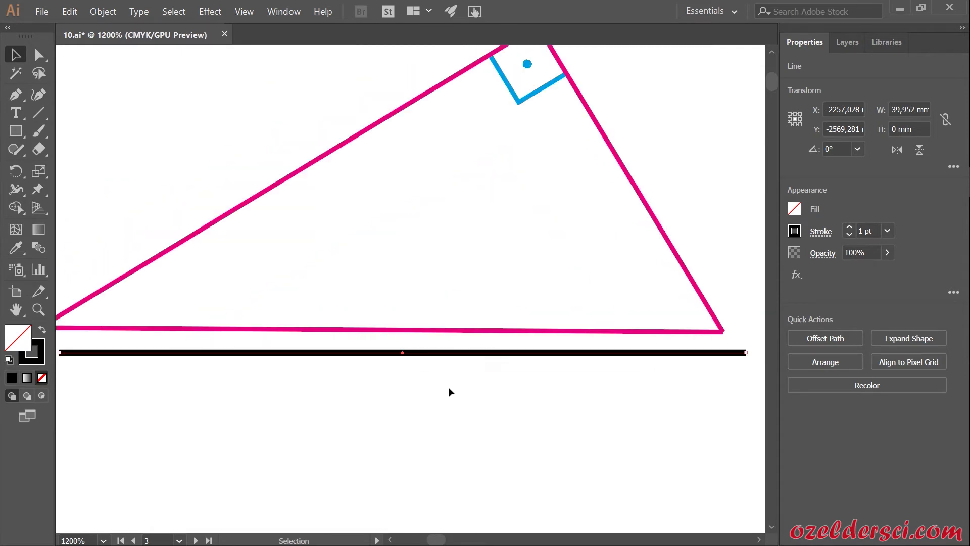
{"action": "scroll", "coordinate": [449, 386], "scroll_direction": "down", "scroll_amount": 1}
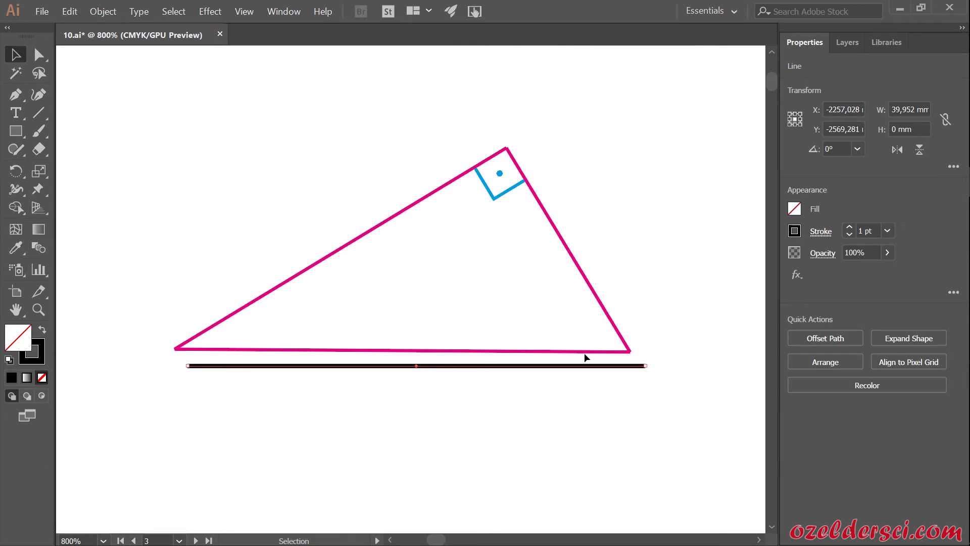
{"action": "scroll", "coordinate": [608, 369], "scroll_direction": "up", "scroll_amount": 4}
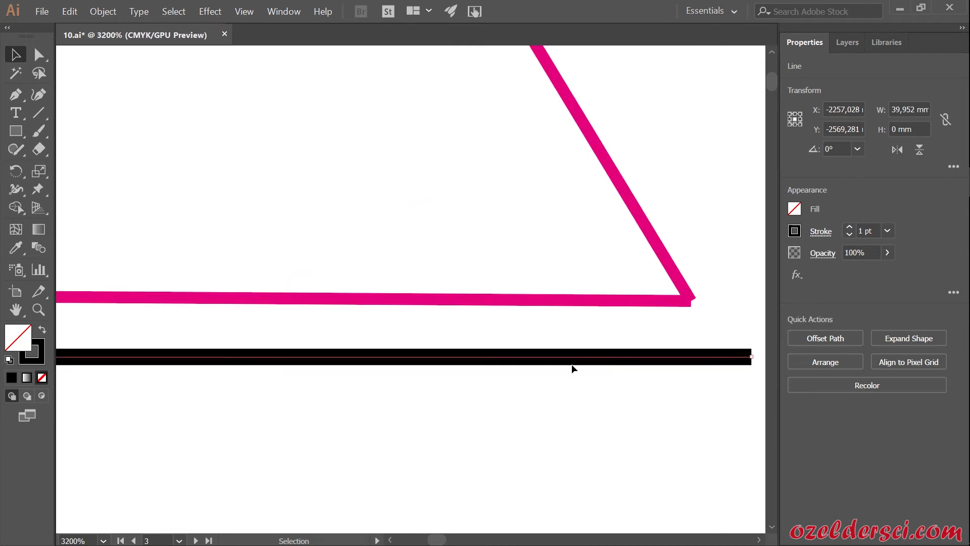
{"action": "scroll", "coordinate": [573, 368], "scroll_direction": "down", "scroll_amount": 2}
{"action": "scroll", "coordinate": [550, 358], "scroll_direction": "down", "scroll_amount": 2}
{"action": "left_click_drag", "start_coordinate": [403, 362], "coordinate": [405, 350]}
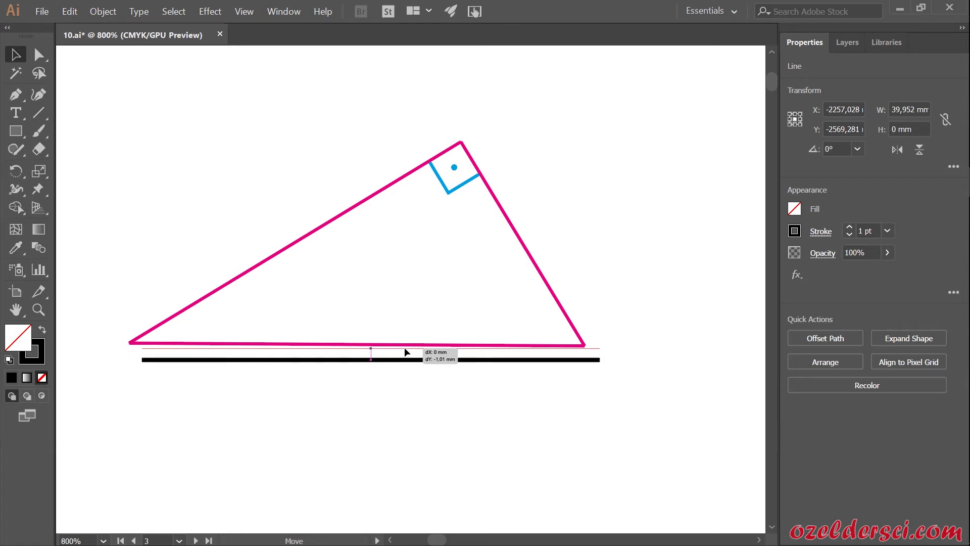
{"action": "left_click_drag", "start_coordinate": [405, 351], "coordinate": [406, 352]}
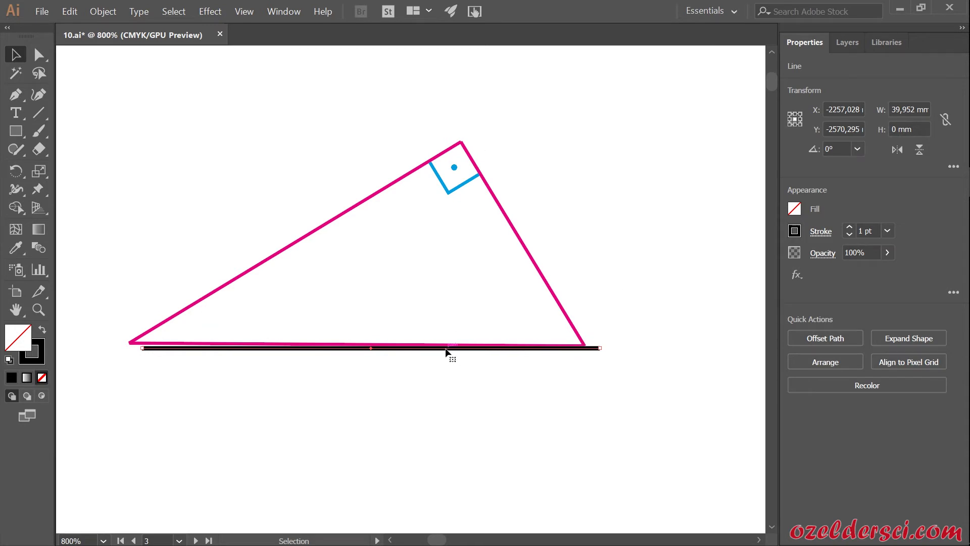
{"action": "mouse_move", "coordinate": [446, 349]}
{"action": "left_mouse_down"}
{"action": "mouse_move", "coordinate": [442, 384]}
{"action": "mouse_move", "coordinate": [469, 399]}
{"action": "left_mouse_up"}
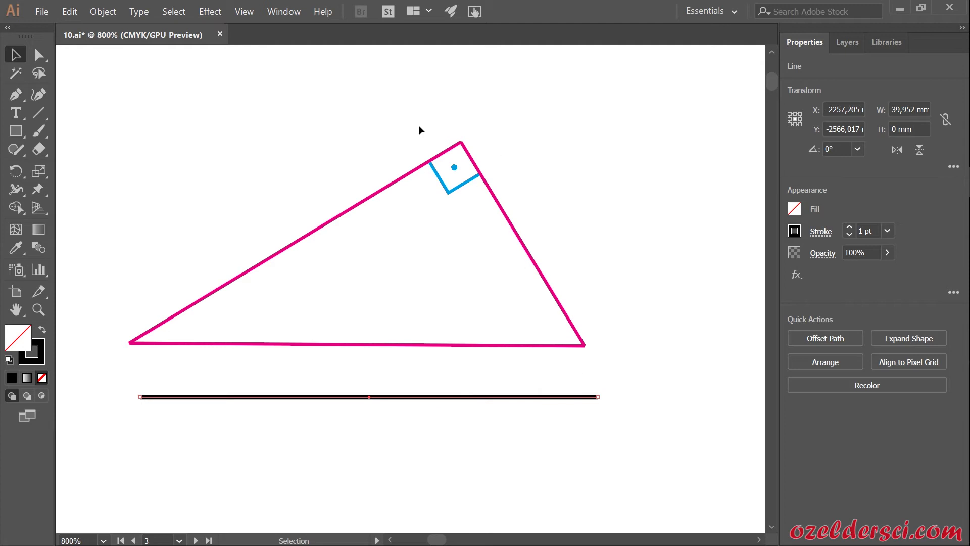
Step: Rotate the triangle group by 0.3° using the Properties panel's Rotate angle field
{"action": "left_click", "coordinate": [491, 194]}
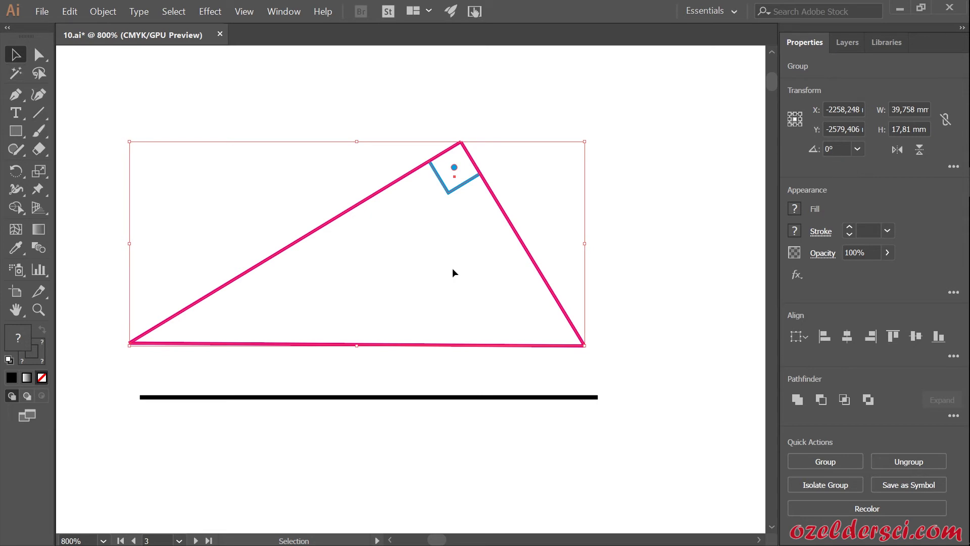
{"action": "right_click", "coordinate": [522, 245]}
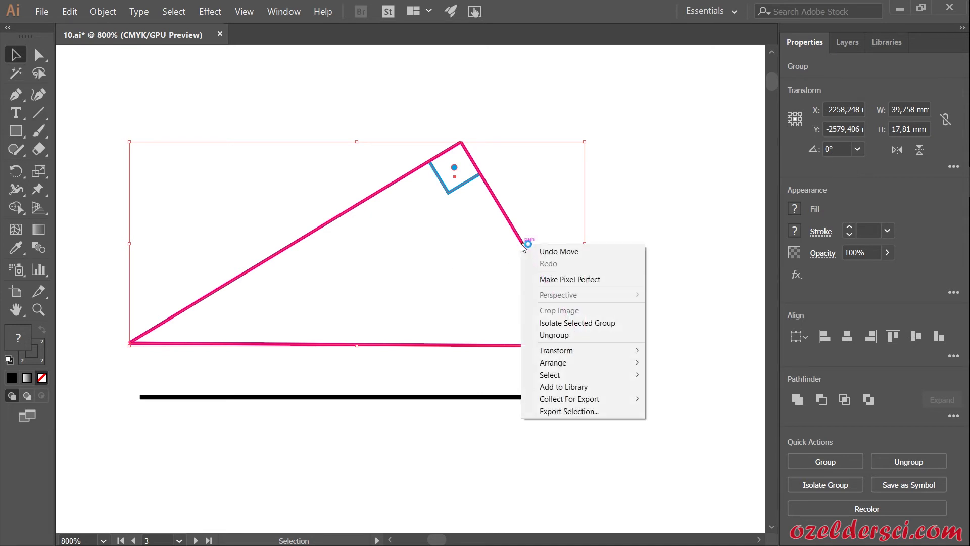
{"action": "mouse_move", "coordinate": [557, 350]}
{"action": "left_click", "coordinate": [674, 378]}
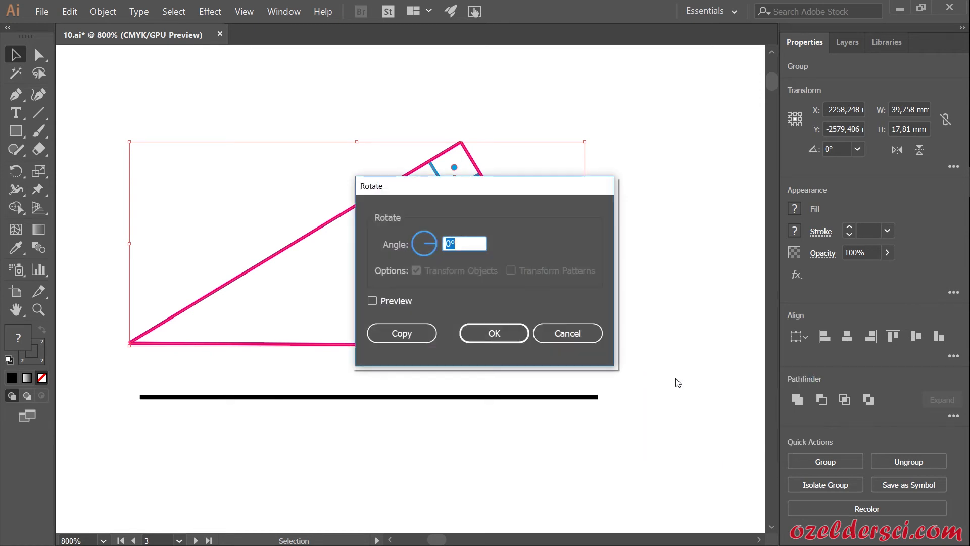
{"action": "left_click", "coordinate": [578, 337]}
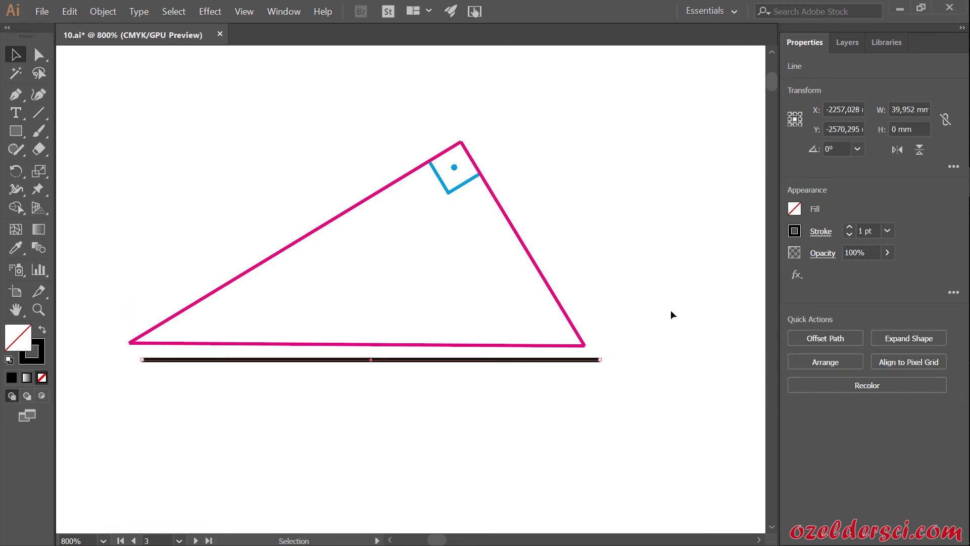
{"action": "left_click", "coordinate": [581, 346]}
{"action": "left_click", "coordinate": [846, 152]}
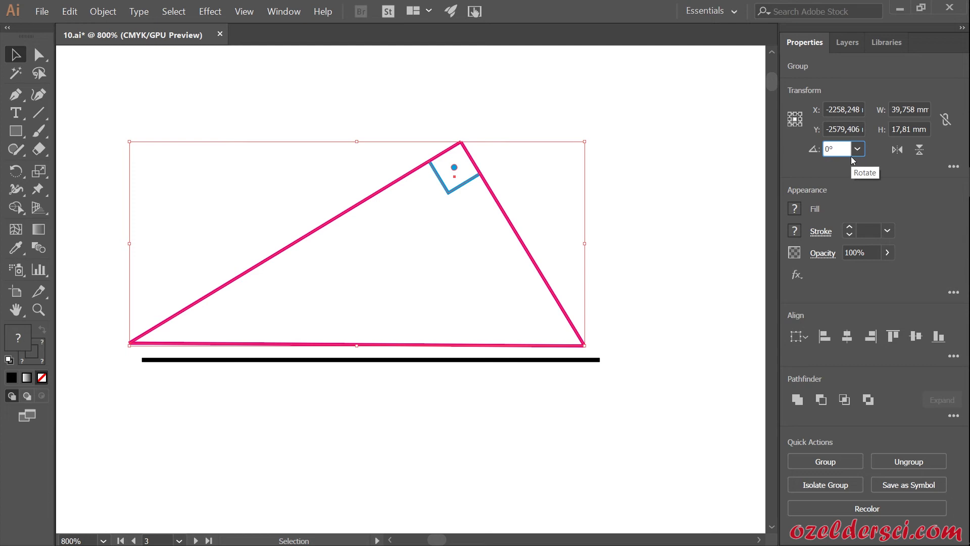
{"action": "type", "text": "0,3"}
{"action": "key", "text": "Return"}
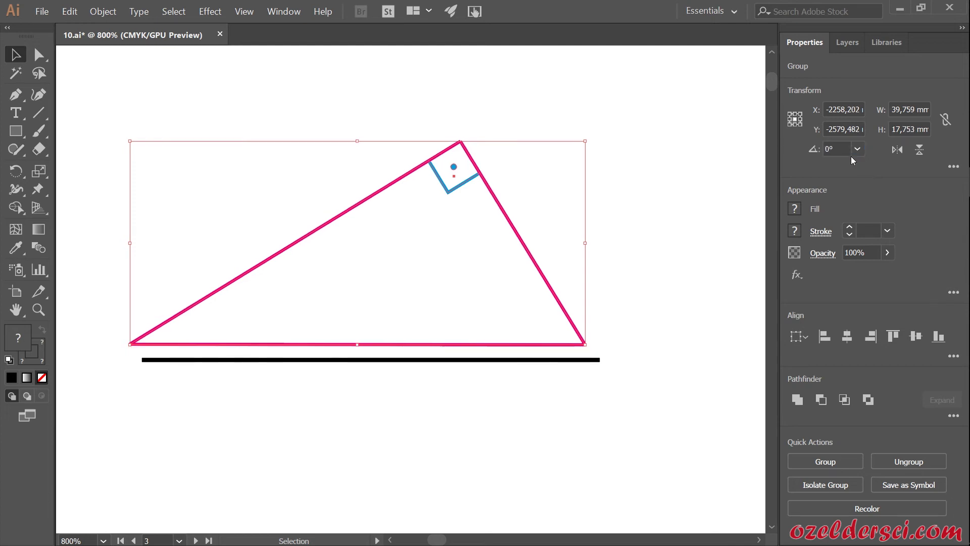
Step: Raise the black line until it snaps flush under the hypotenuse, then reselect the triangle group
{"action": "left_click", "coordinate": [362, 429]}
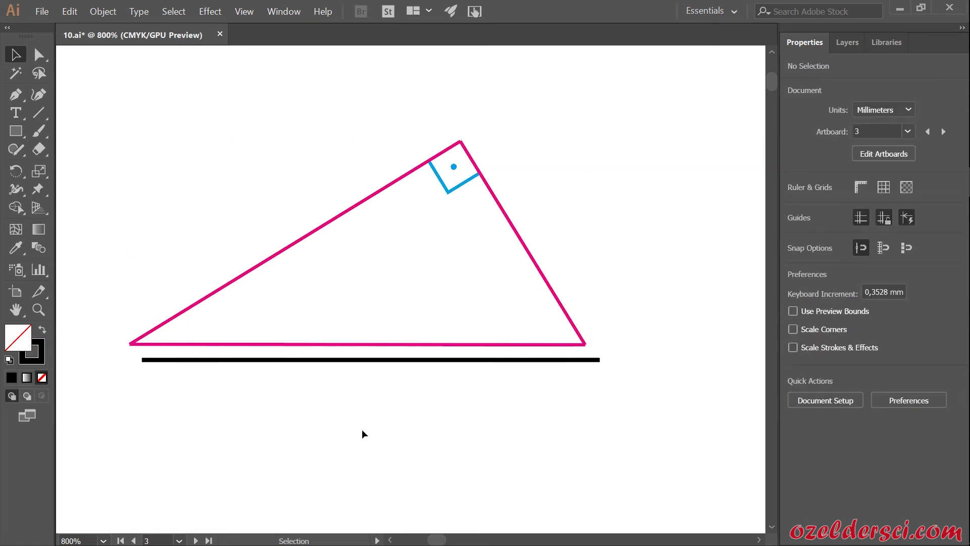
{"action": "scroll", "coordinate": [325, 370], "scroll_direction": "up", "scroll_amount": 1}
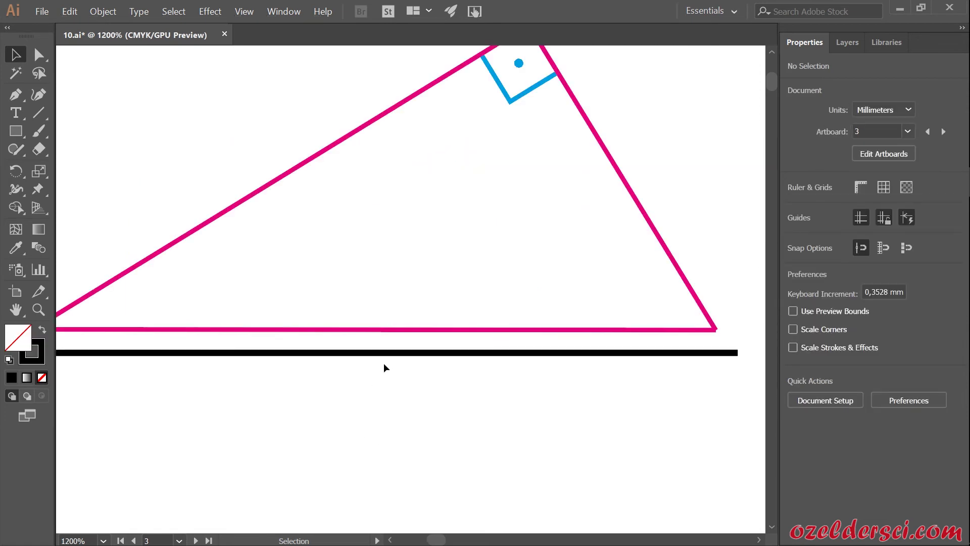
{"action": "left_click_drag", "start_coordinate": [393, 355], "coordinate": [392, 331]}
{"action": "left_click", "coordinate": [404, 417]}
{"action": "scroll", "coordinate": [405, 411], "scroll_direction": "down", "scroll_amount": 1}
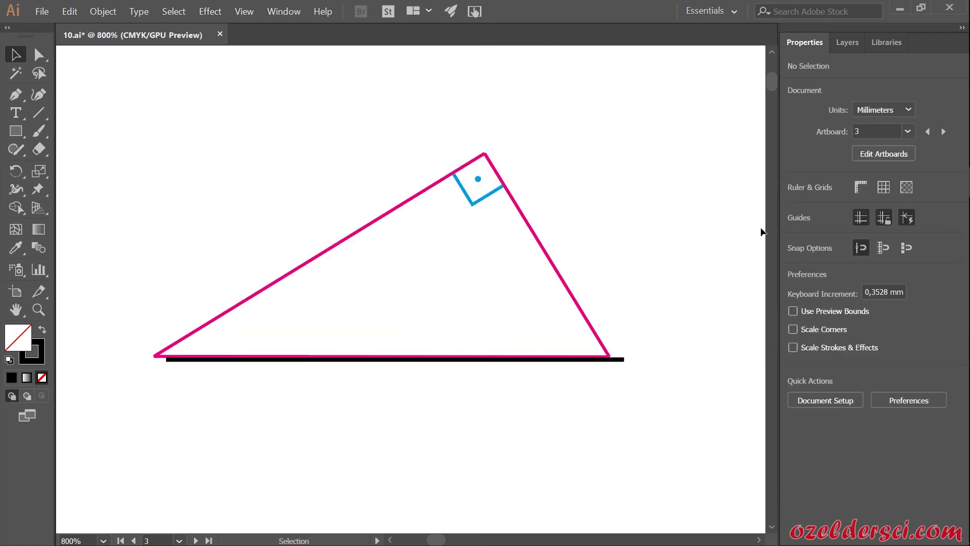
{"action": "left_click", "coordinate": [571, 291]}
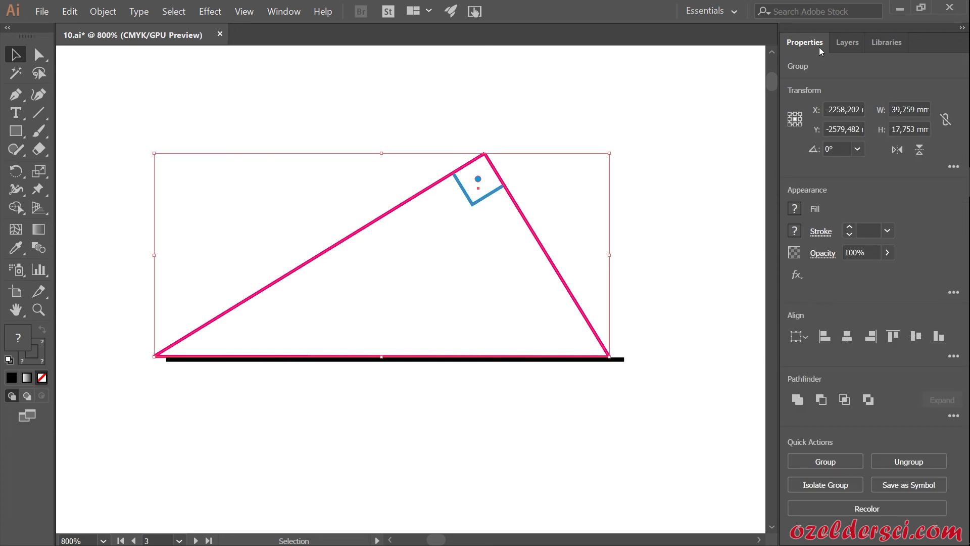
{"action": "right_click", "coordinate": [369, 223]}
{"action": "mouse_move", "coordinate": [402, 330]}
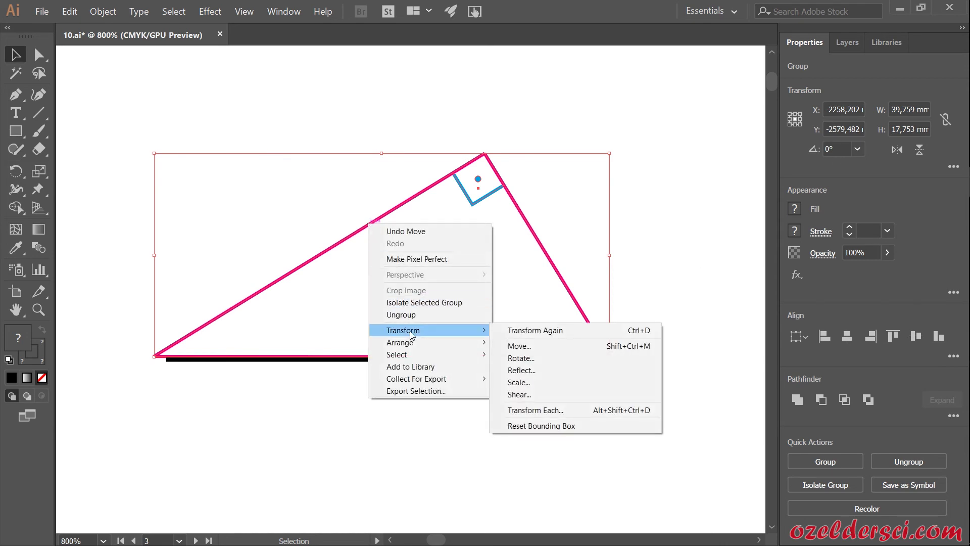
{"action": "left_click", "coordinate": [527, 358]}
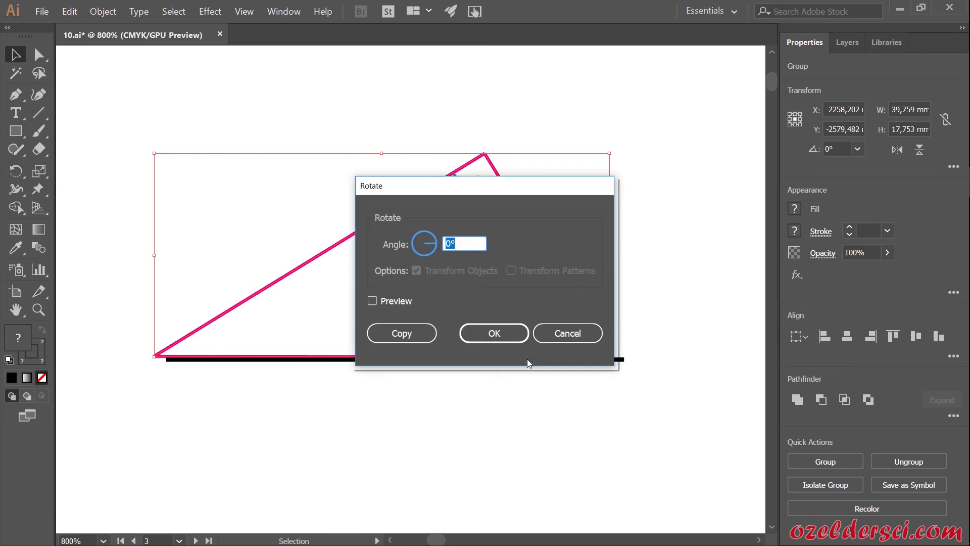
{"action": "left_click", "coordinate": [568, 333]}
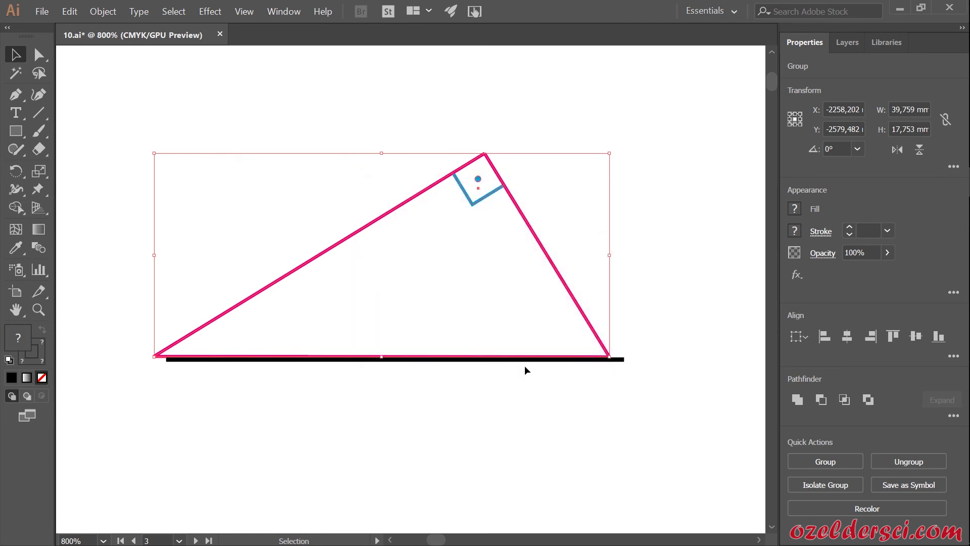